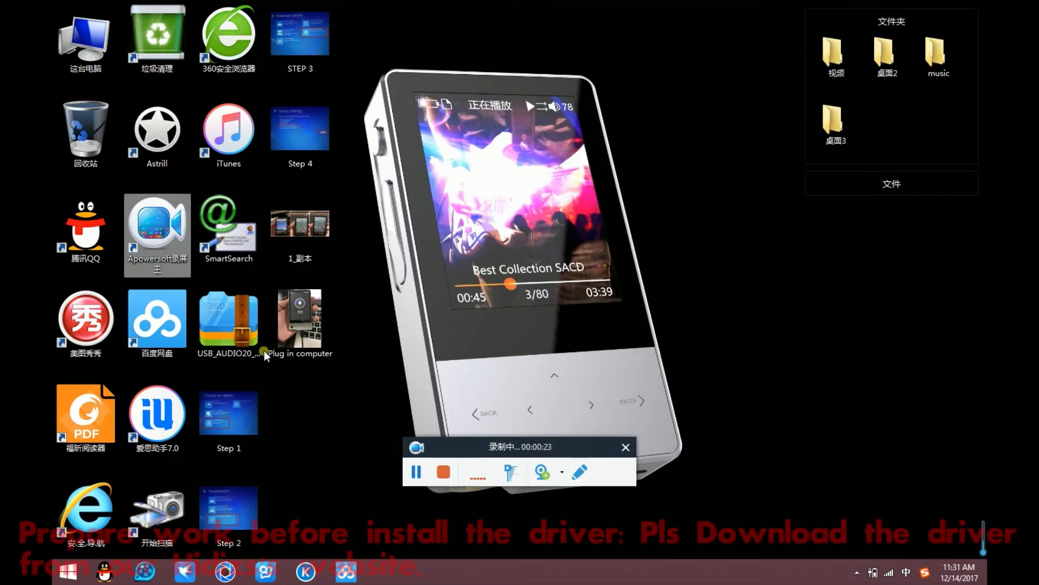
Step: Point out the driver archive, then go from Start to PC settings' Update and recovery > Recovery
click(232, 325)
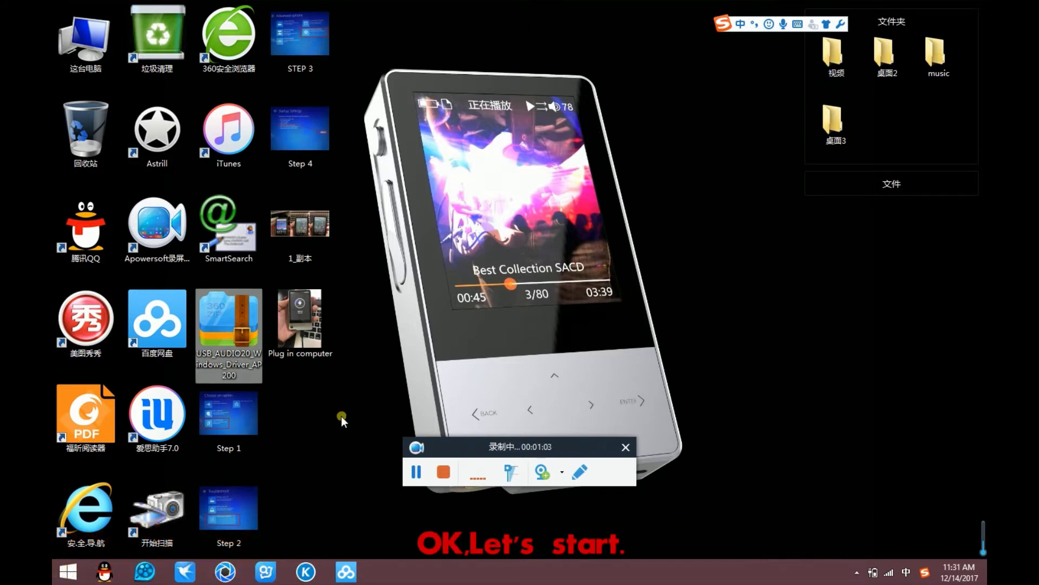
click(69, 573)
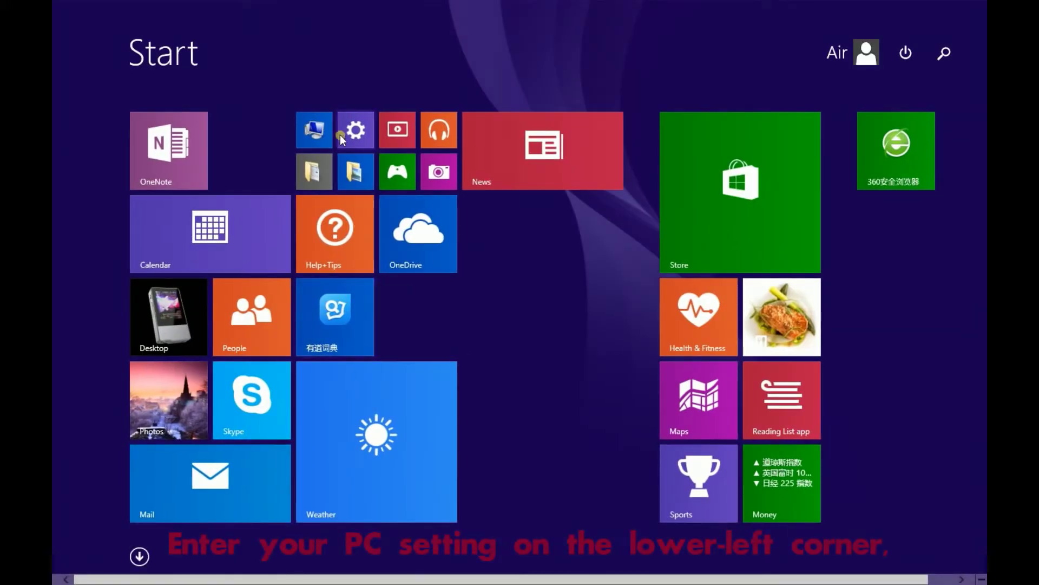
click(356, 133)
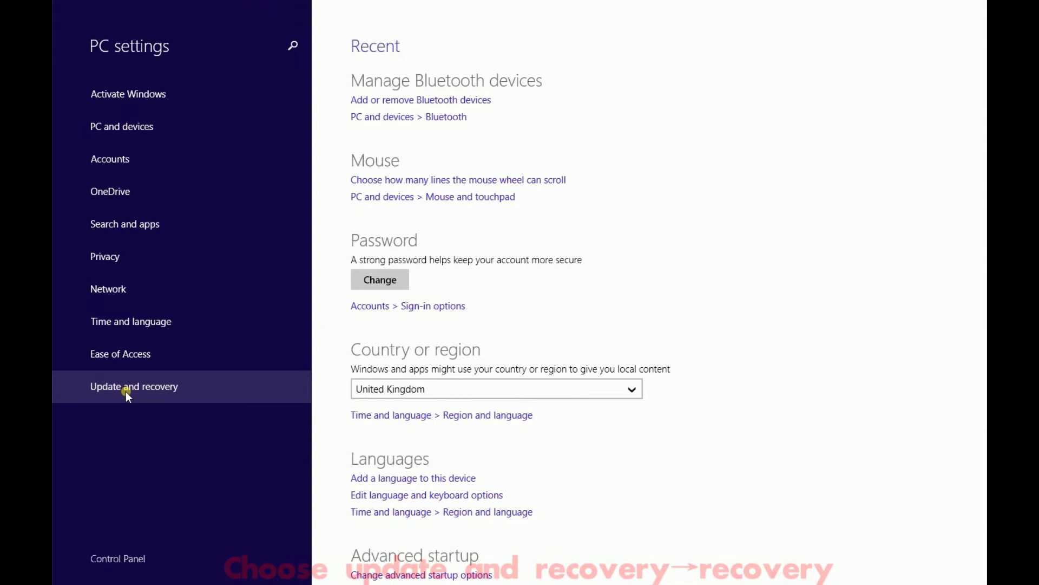
click(125, 391)
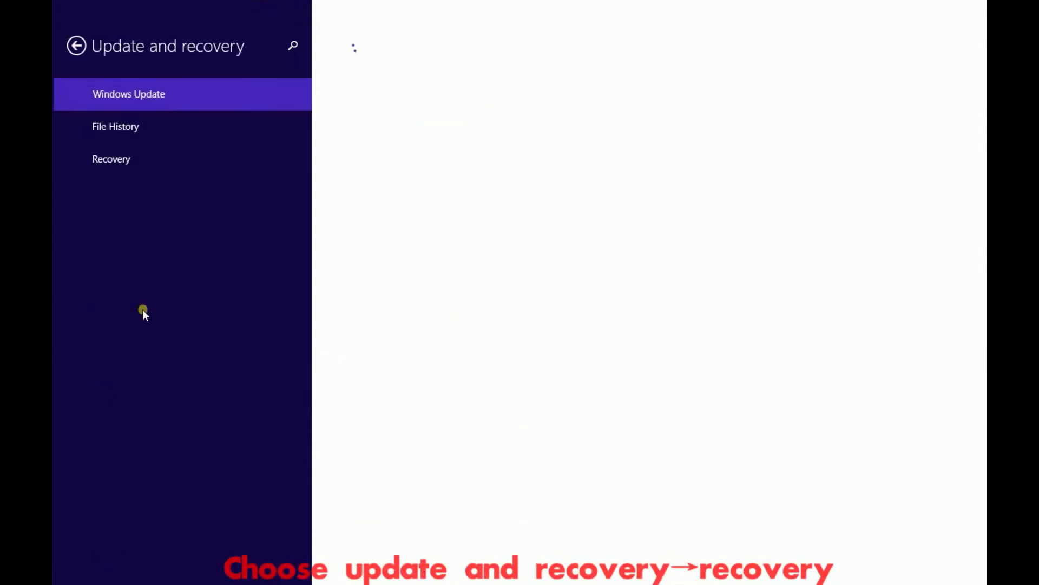
click(129, 159)
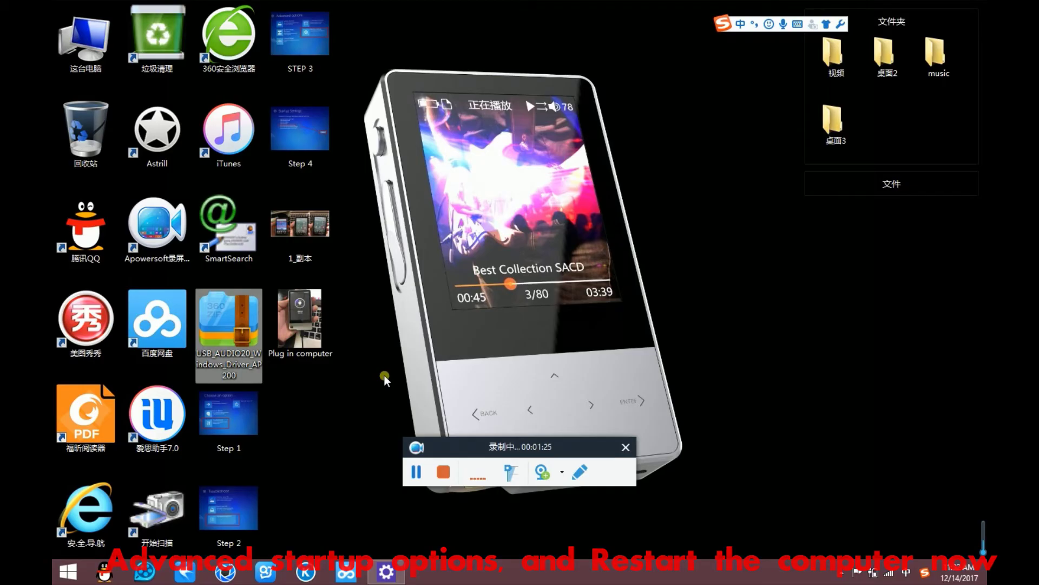
Step: Close PC settings and open the Step 1 screenshot in 美图看看
right_click(383, 569)
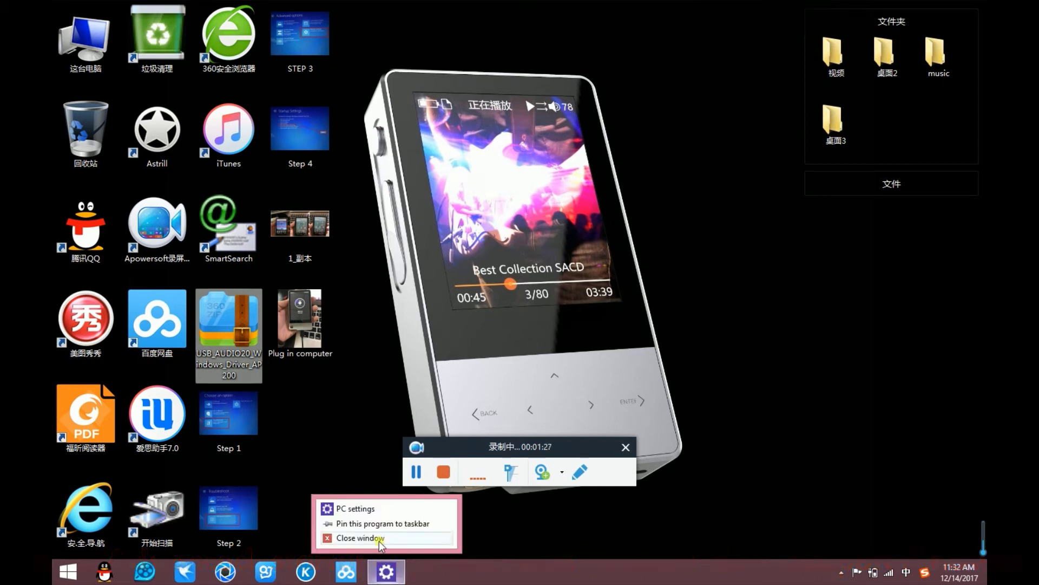
double_click(227, 417)
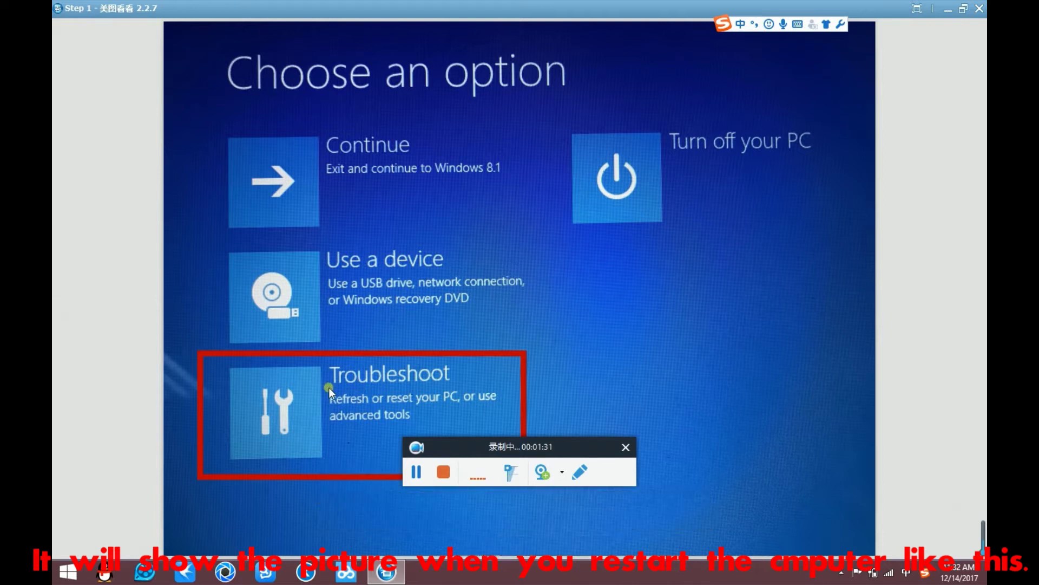
drag(450, 441, 928, 476)
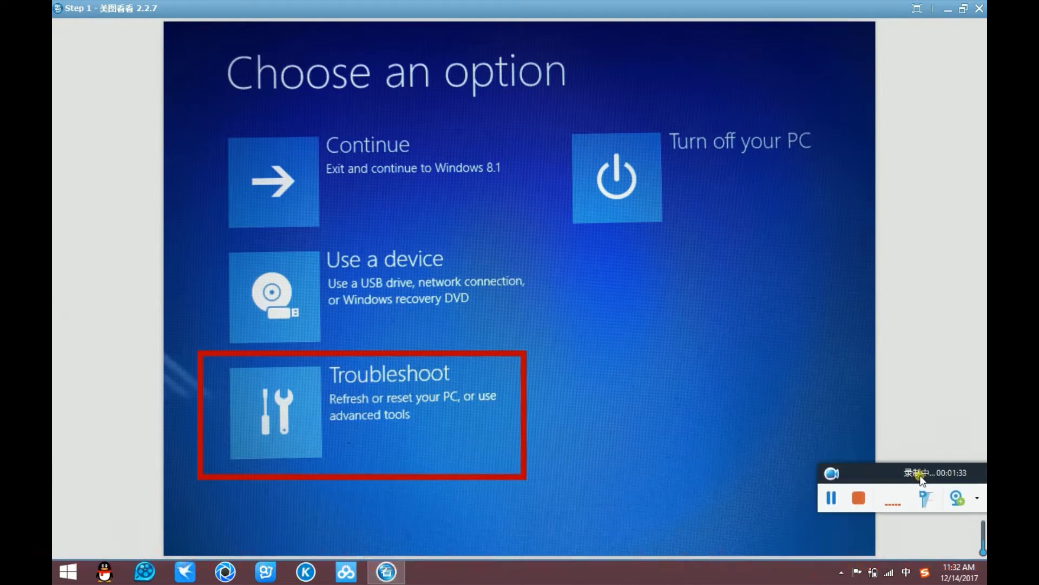
Step: Page from Choose an option through Troubleshoot and Advanced options to Startup Settings, then close the viewer
click(537, 512)
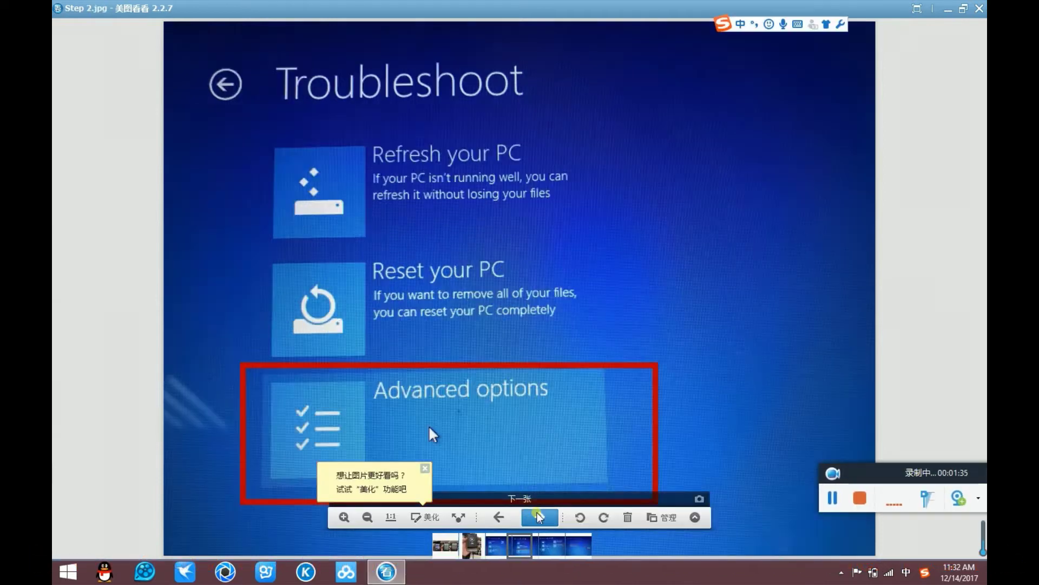
click(537, 513)
click(537, 512)
click(496, 517)
click(497, 517)
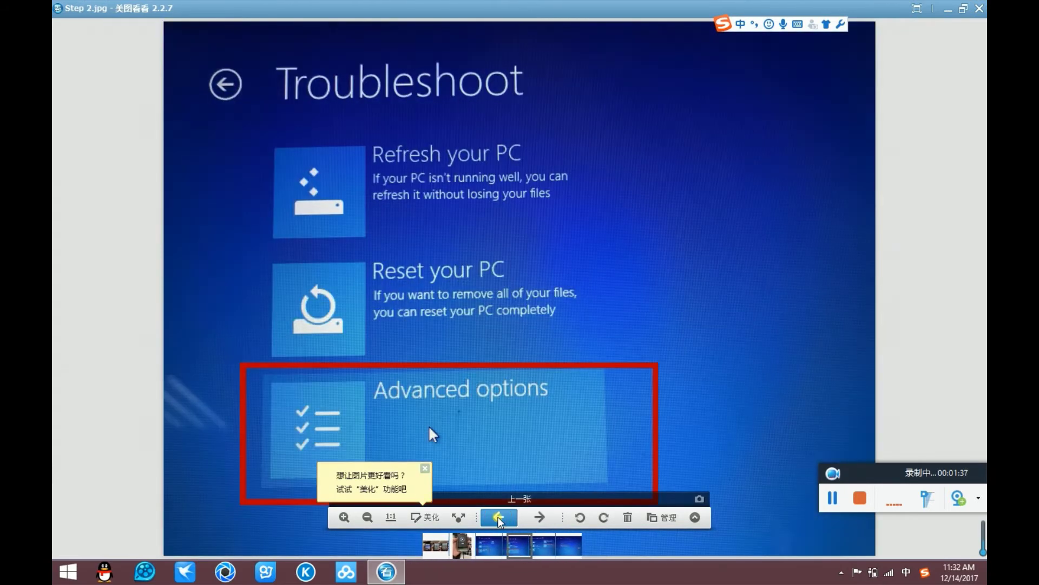
click(498, 517)
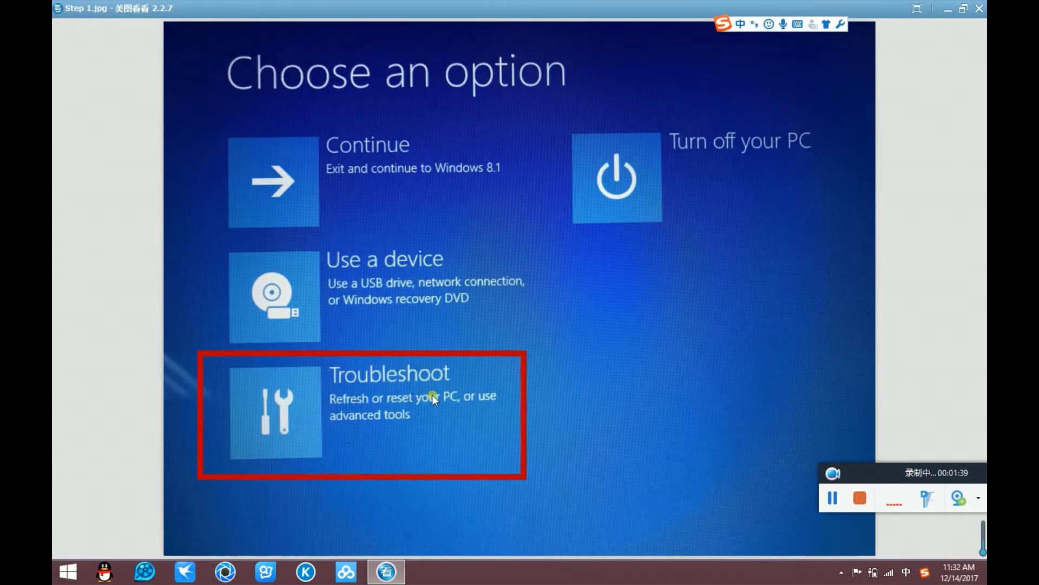
click(537, 512)
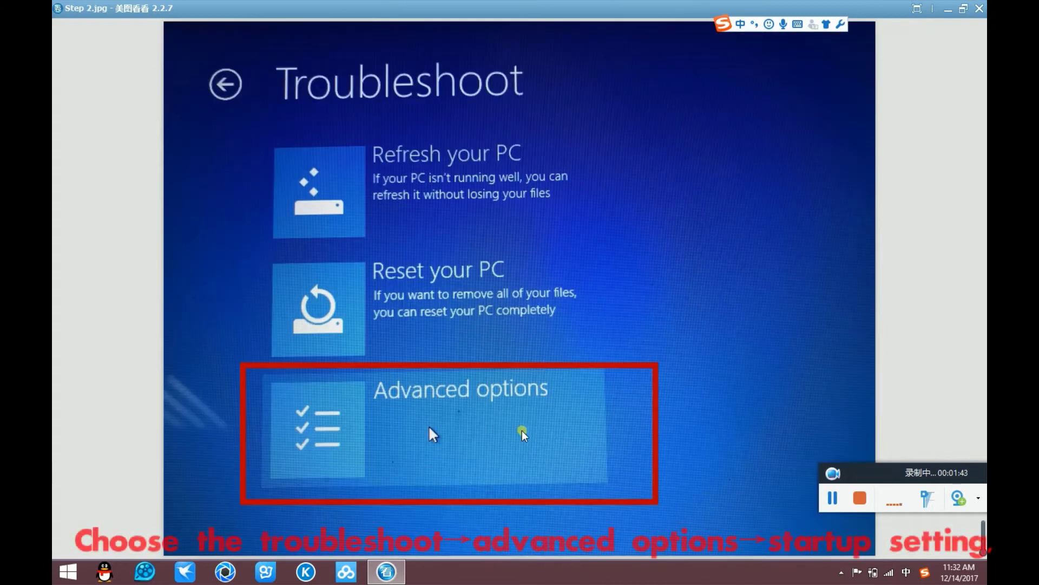
click(525, 524)
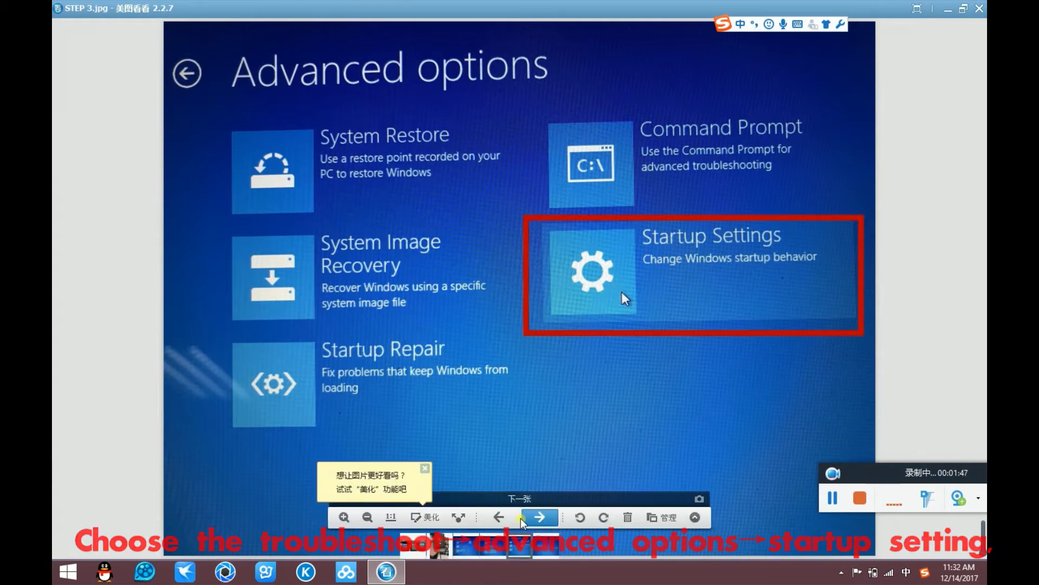
click(530, 517)
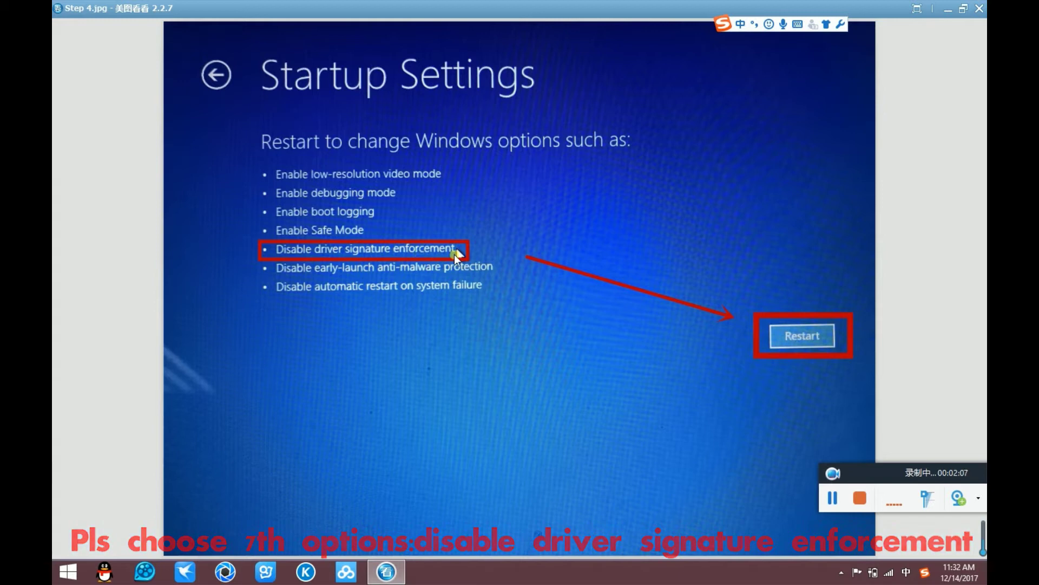
click(978, 8)
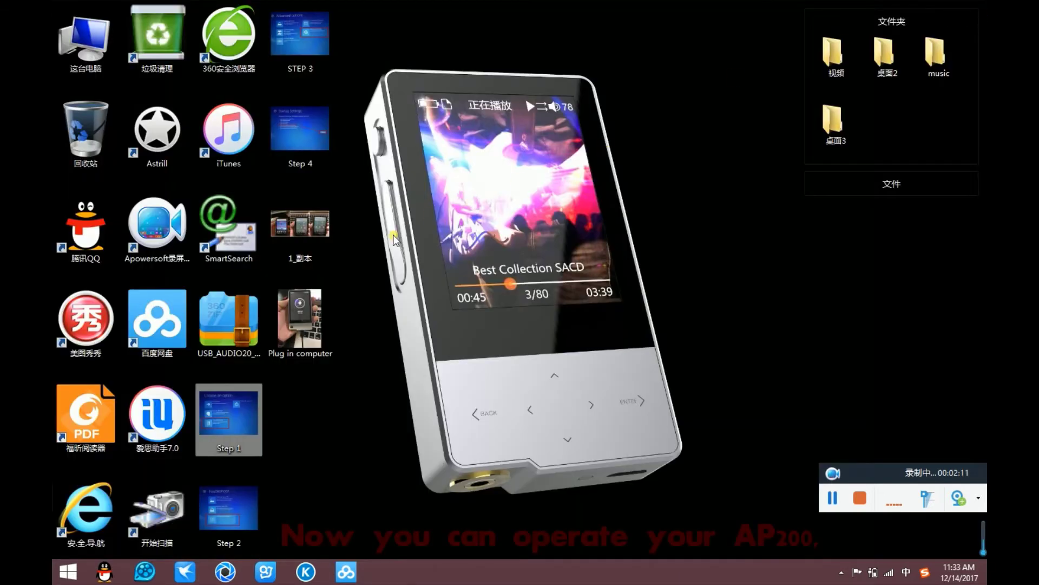
Step: View the 1_副本 Dac-in settings collage and Plug in computer.jpg in 美图看看, then close it
double_click(302, 228)
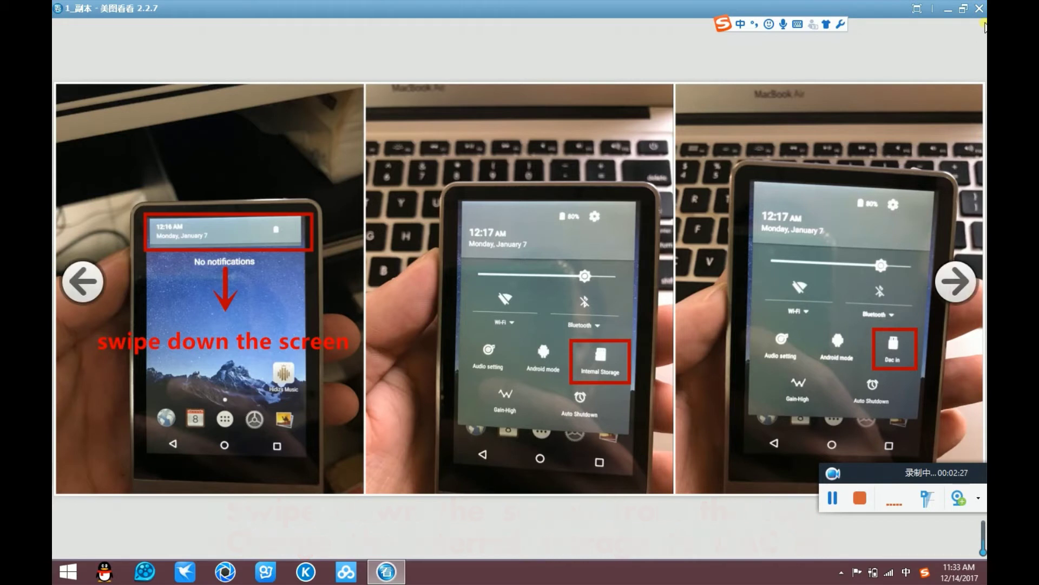
mouse_move(499, 518)
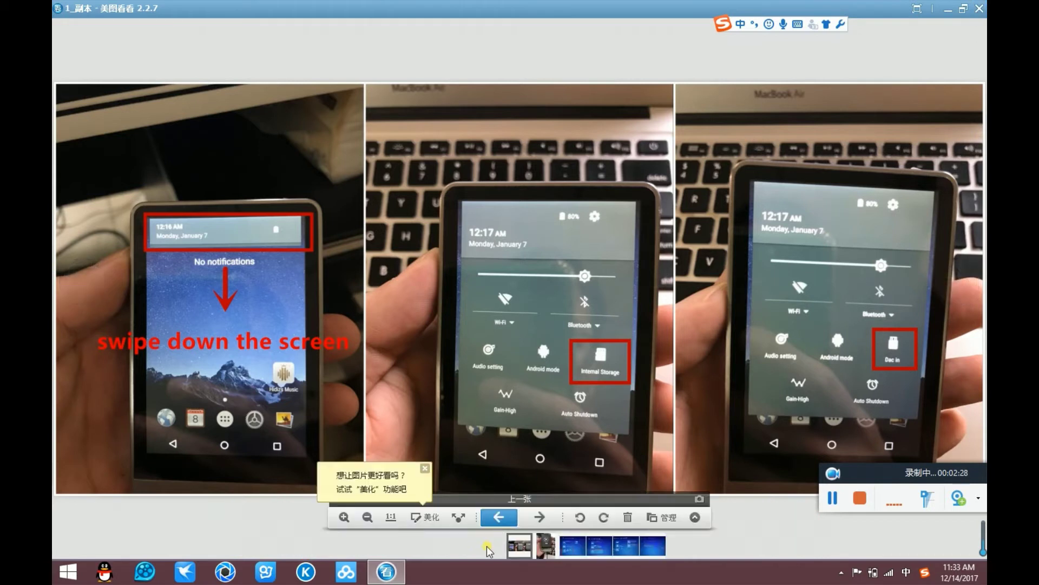
click(539, 519)
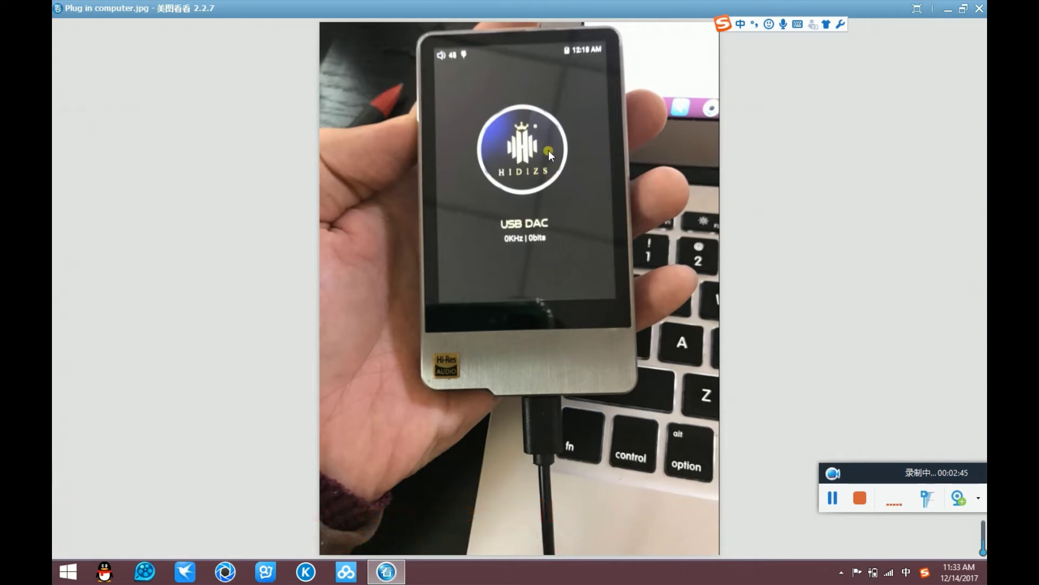
click(979, 8)
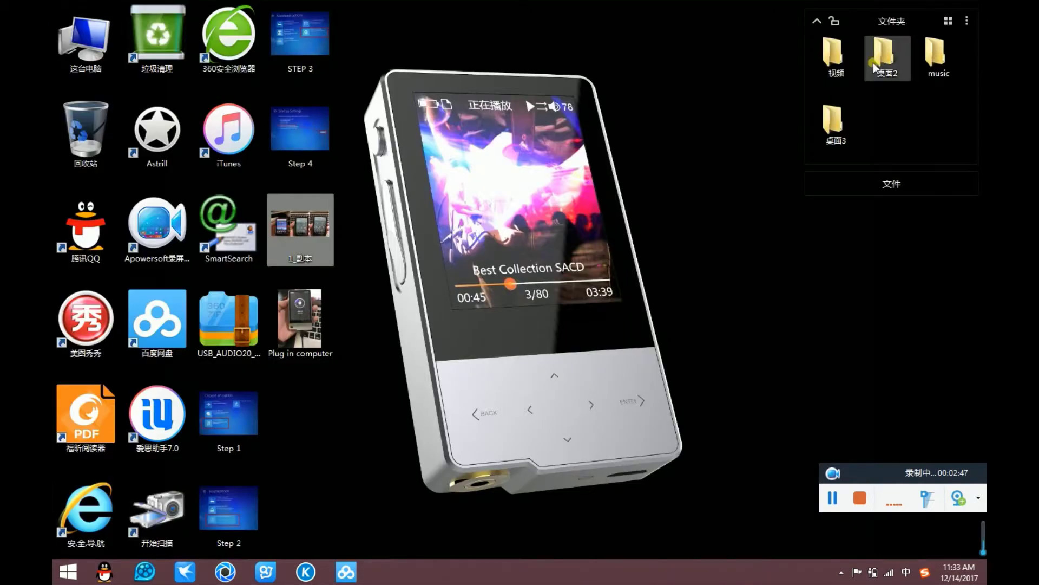
Step: Extract USB_AUDIO20_Windows_Driver_AP200 from the zip onto the desktop, close 360压缩, and open the folder
double_click(239, 311)
drag(519, 135, 636, 93)
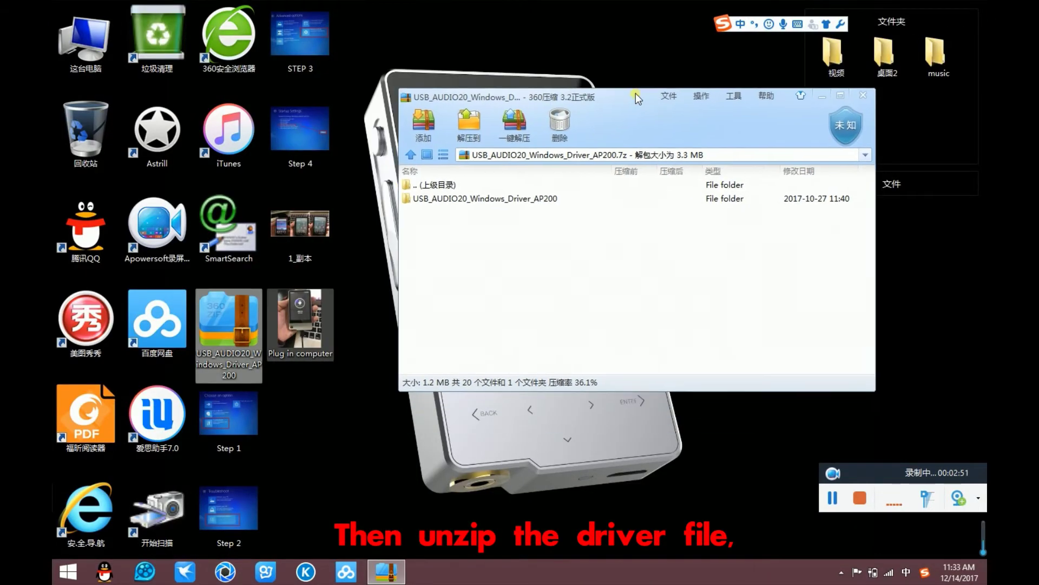
drag(482, 197, 317, 395)
click(865, 94)
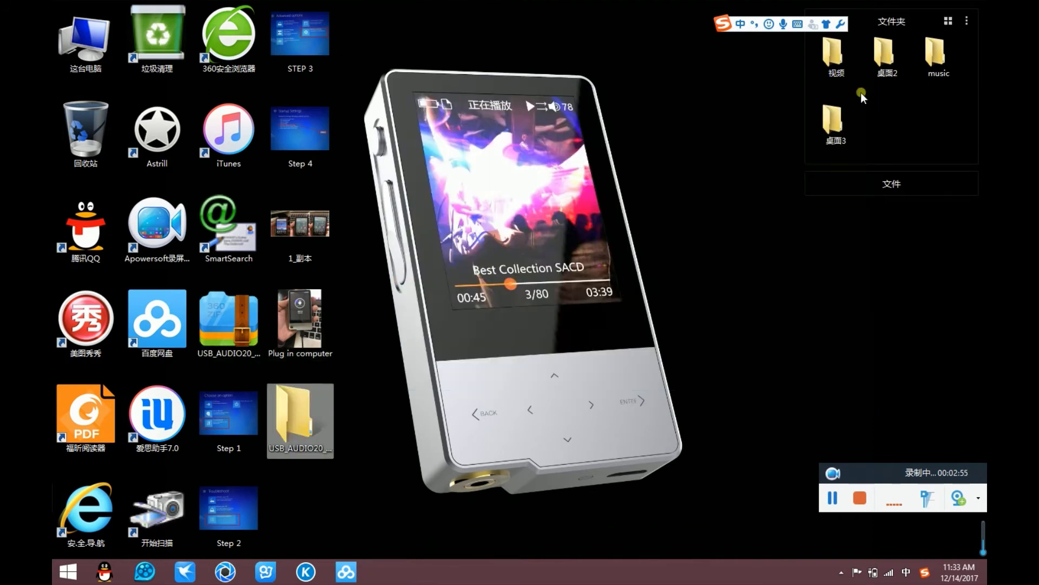
double_click(289, 409)
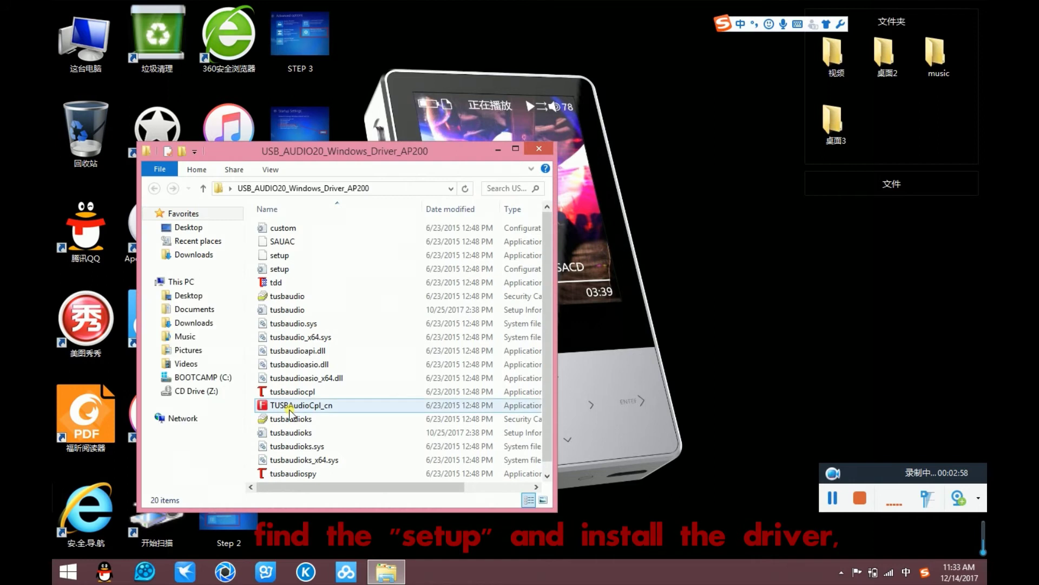
Step: Run setup to install TUSBAudio Driver v1.61.0, accepting the unsigned-driver warning, and finish the wizard
double_click(285, 256)
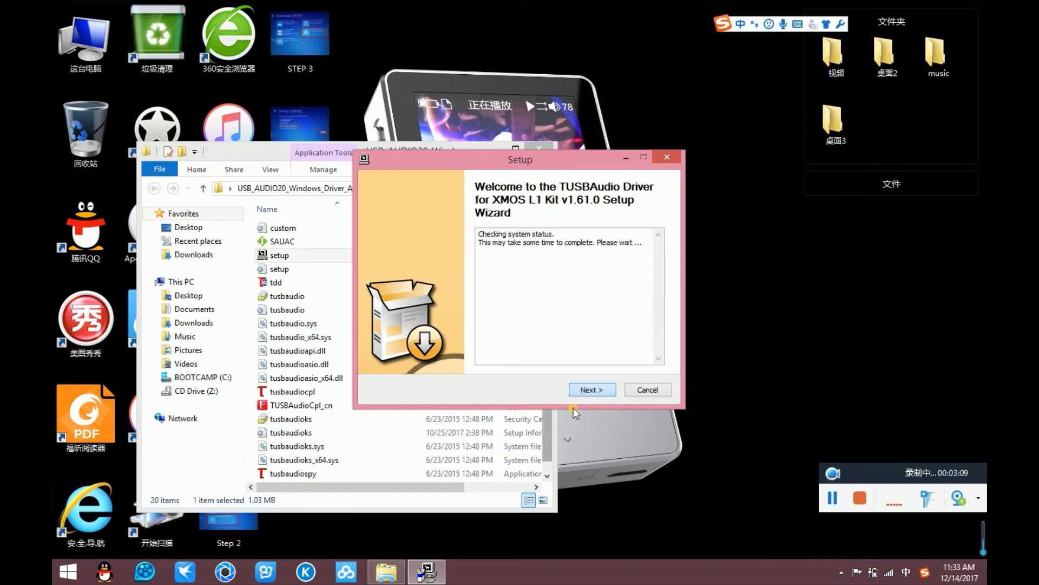
click(583, 388)
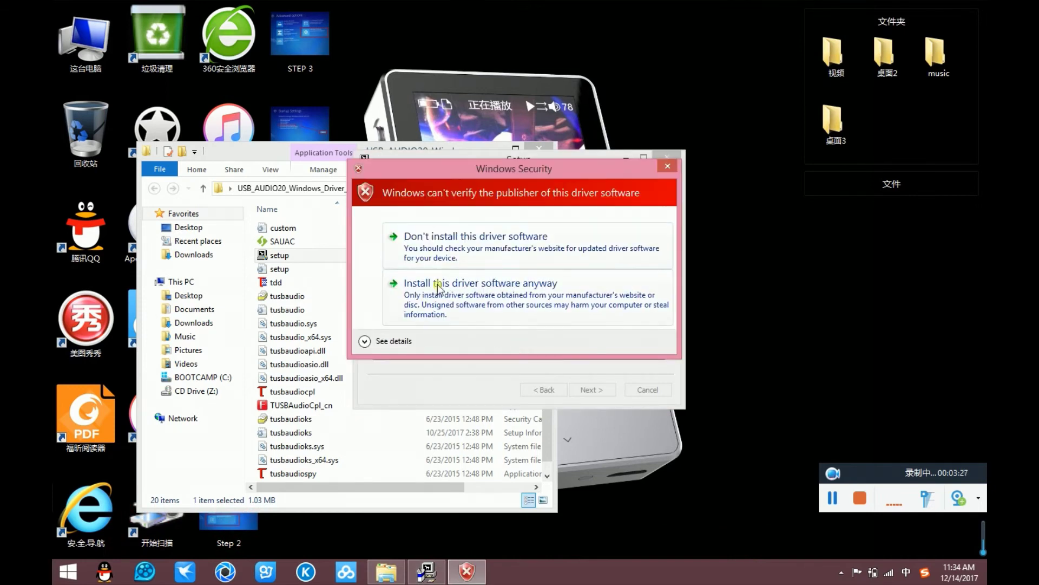
click(437, 303)
click(453, 297)
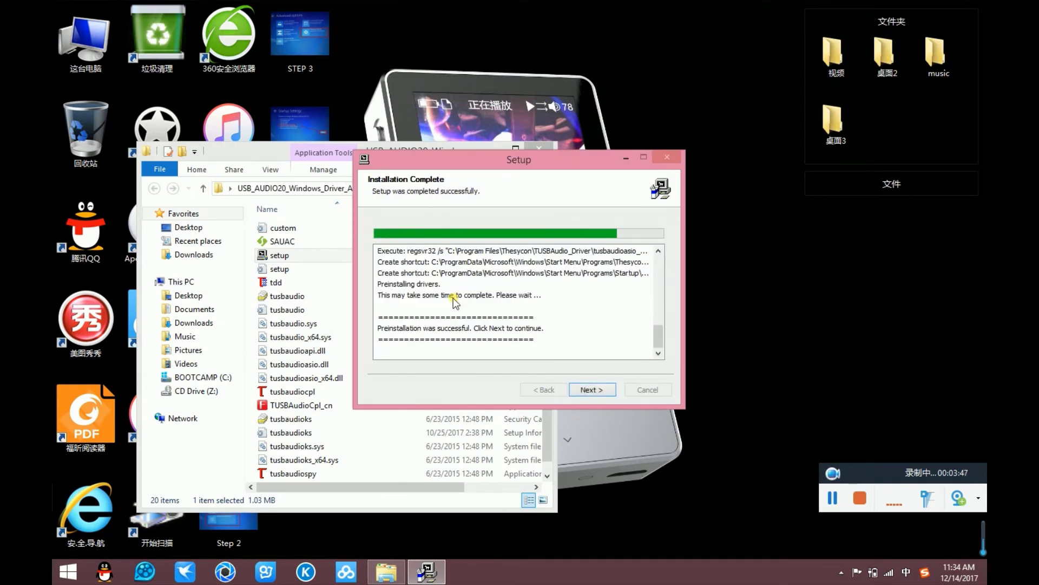
click(591, 389)
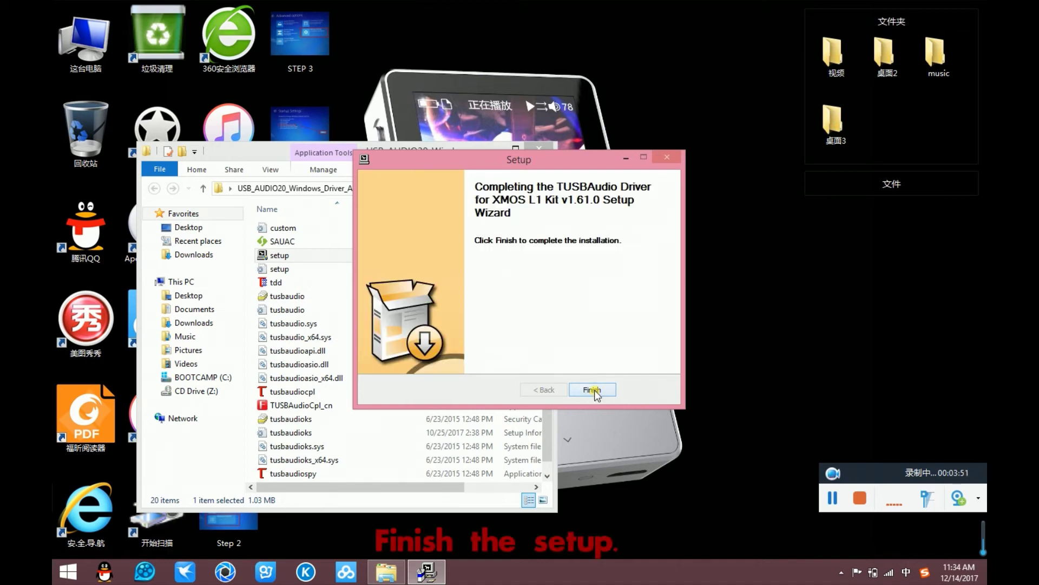
click(592, 390)
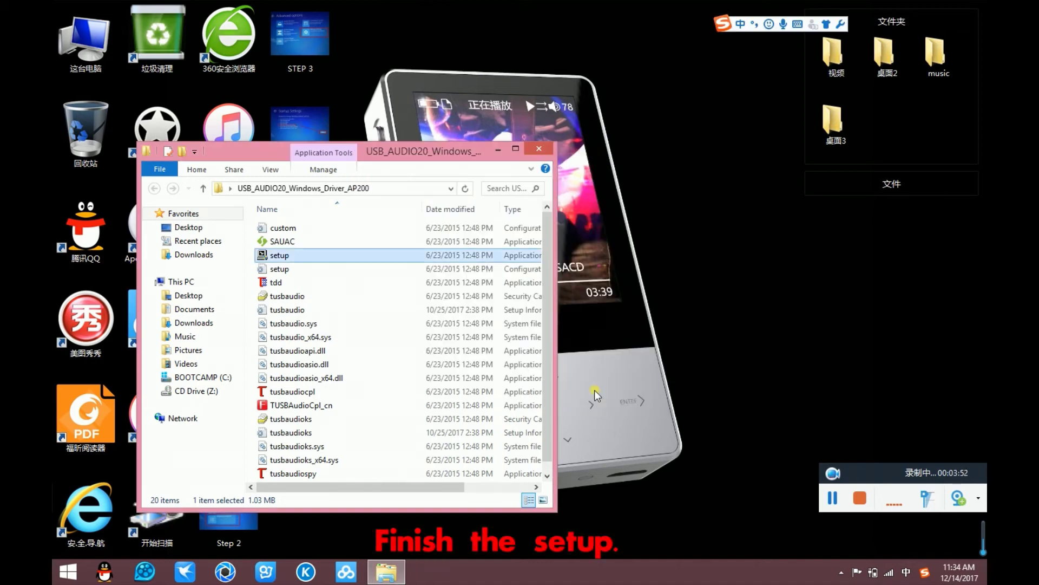
click(832, 497)
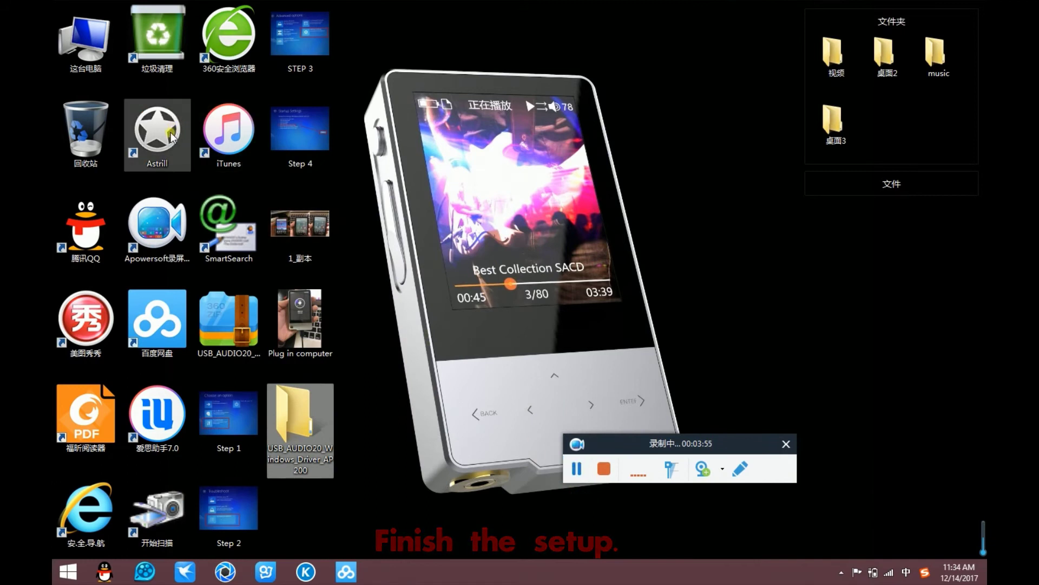
Step: Open Properties of 这台电脑 (This PC) to show the System page
right_click(97, 46)
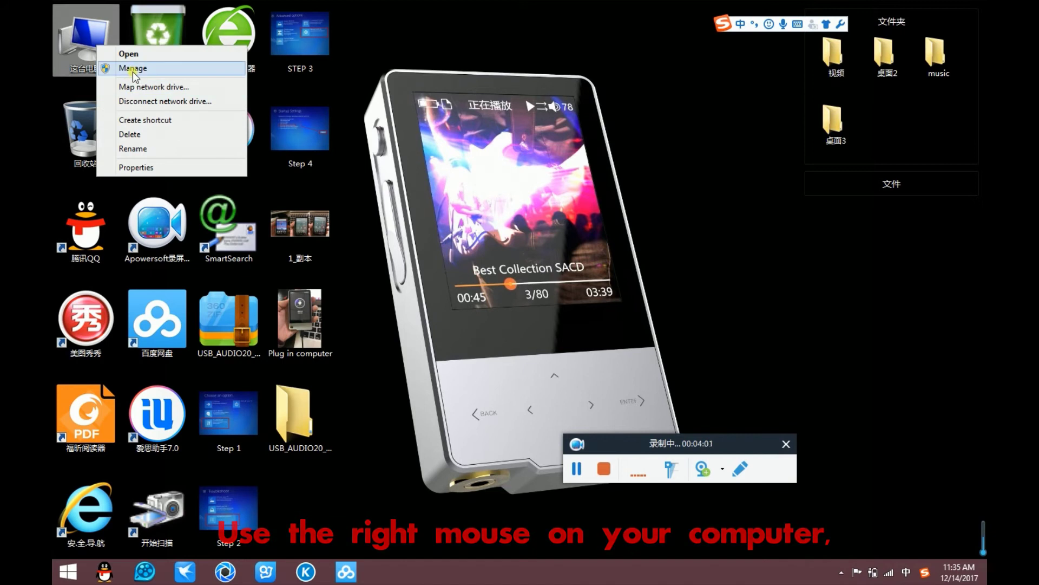
click(138, 168)
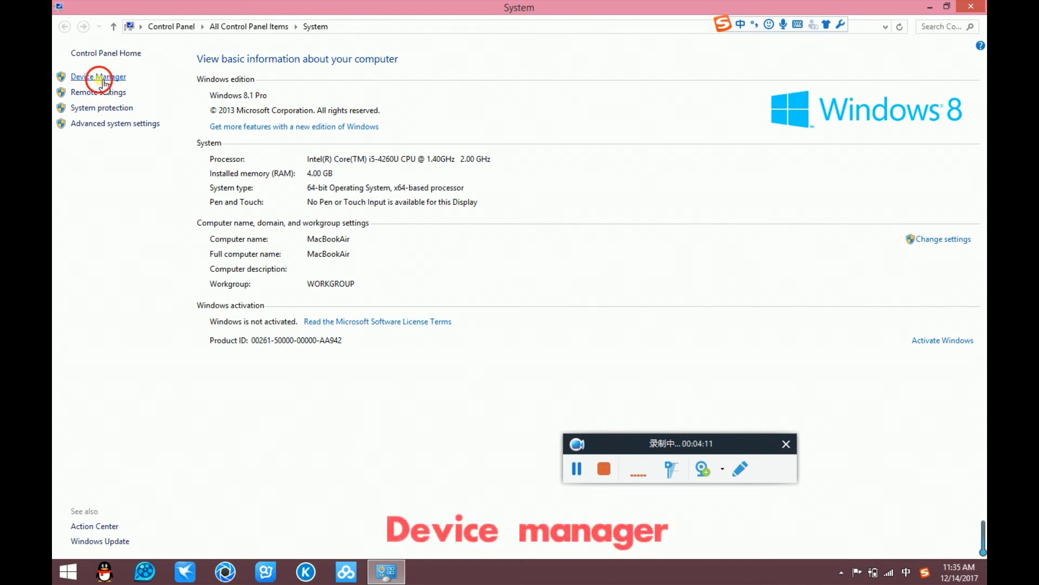
Step: Find Hidizs AP200 under Sound, video and game controllers in maximized Device Manager, then minimize it
click(104, 81)
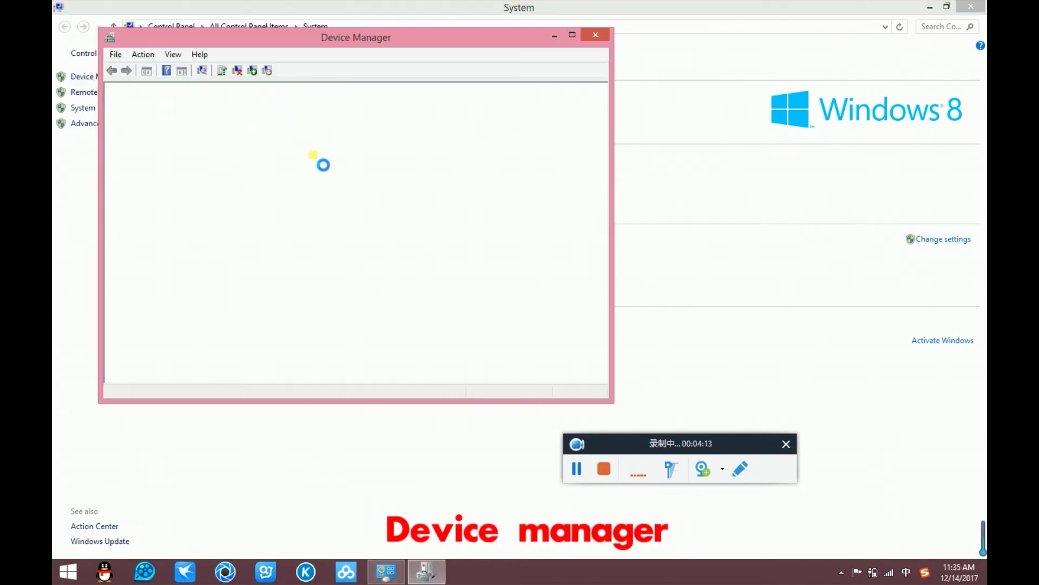
click(572, 37)
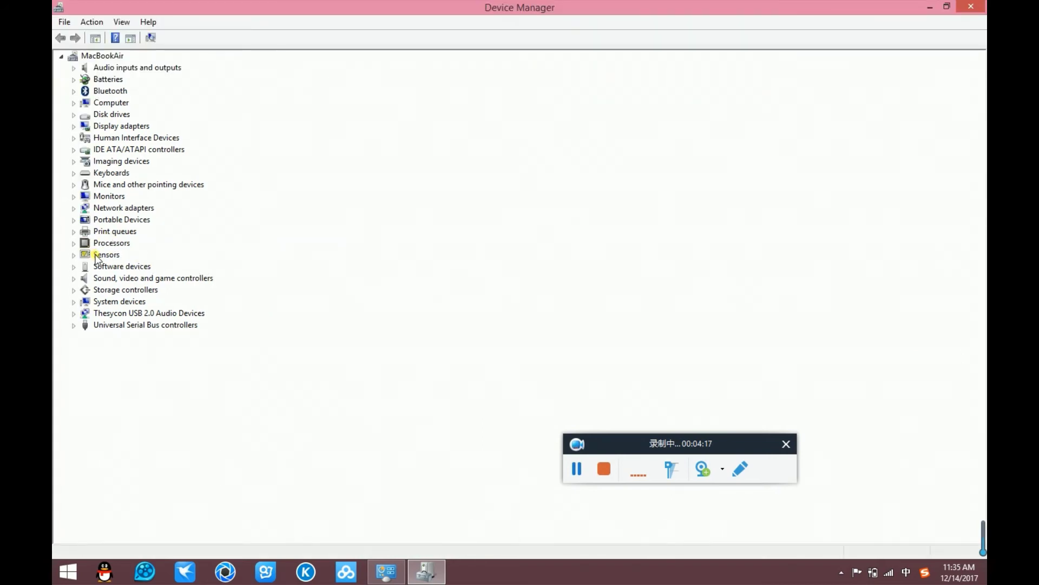
click(74, 266)
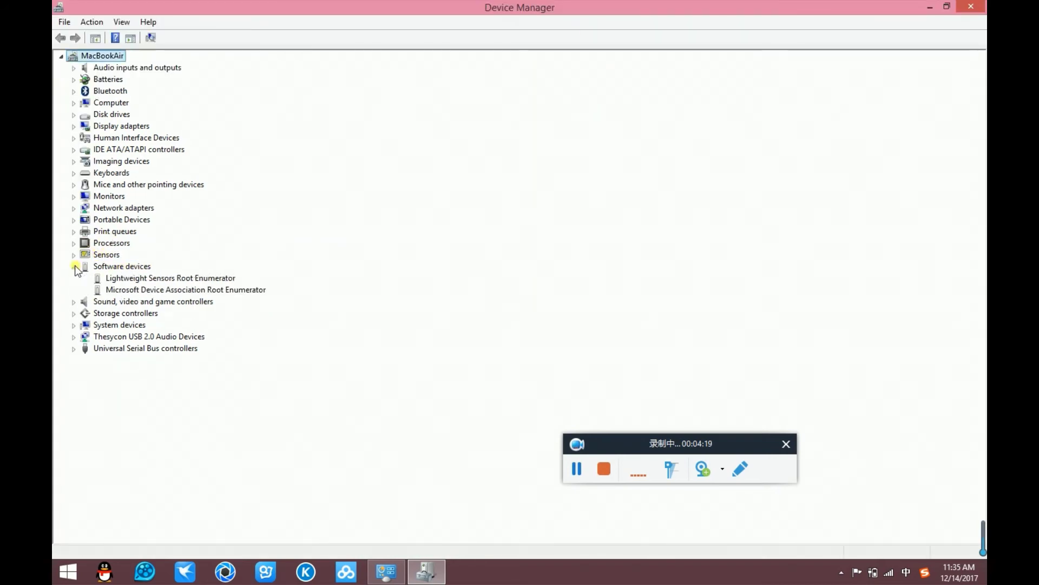
click(74, 266)
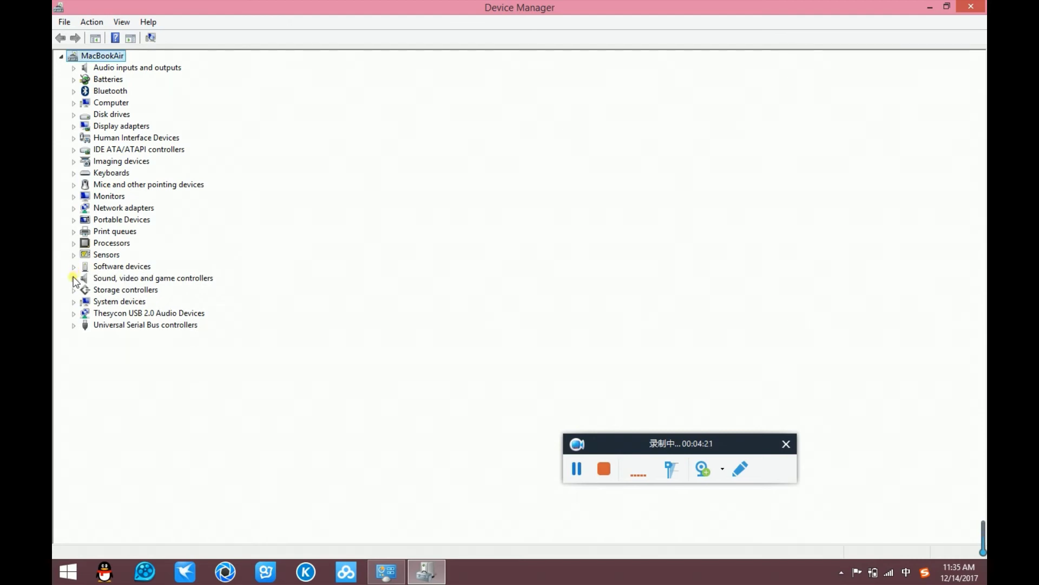
click(73, 278)
click(120, 302)
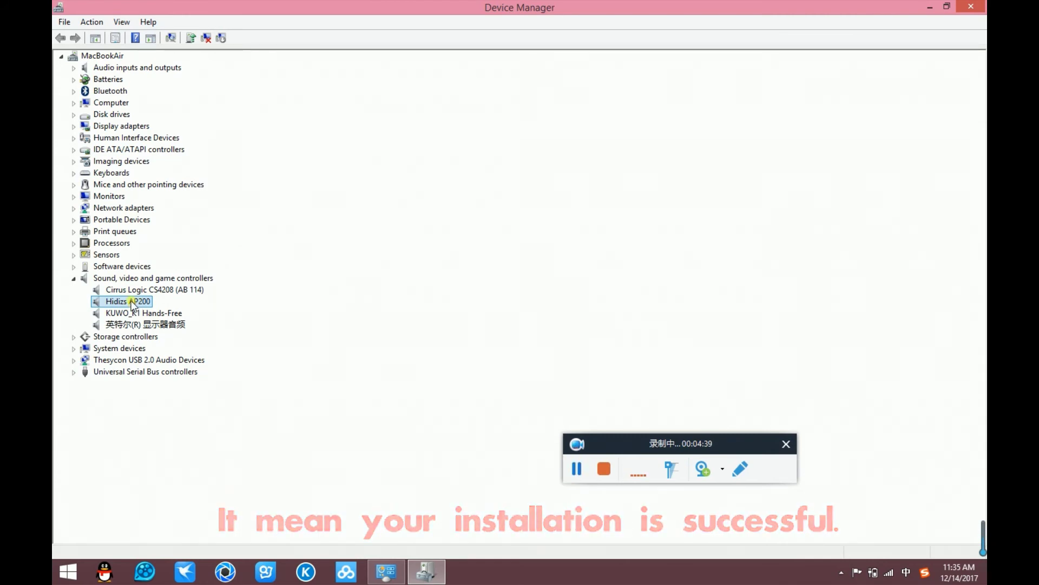
click(931, 7)
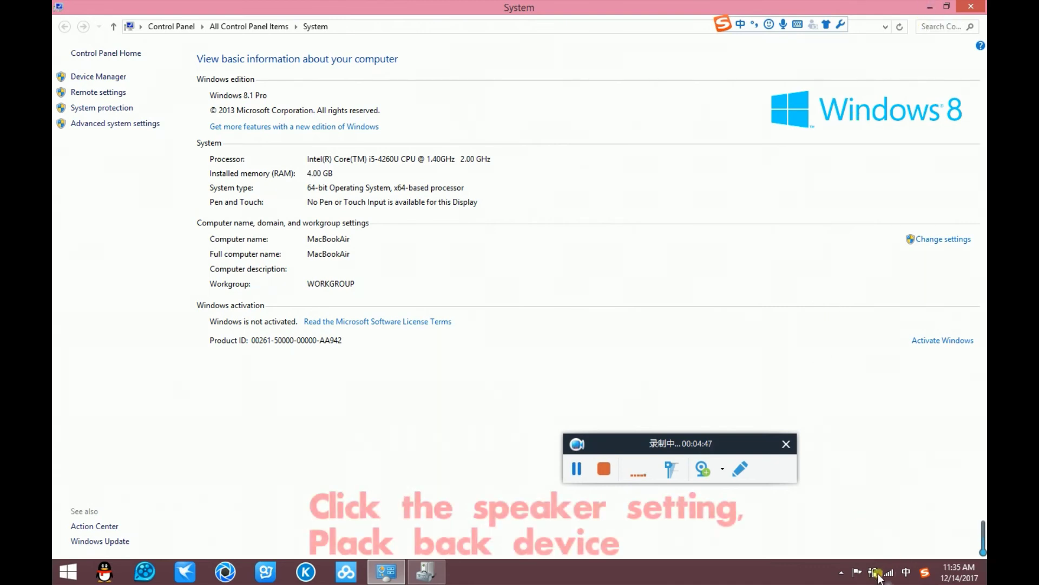
Step: From the tray speaker's Playback devices, set the Hidizs AP200 speaker as default and close Sound
click(841, 572)
right_click(840, 482)
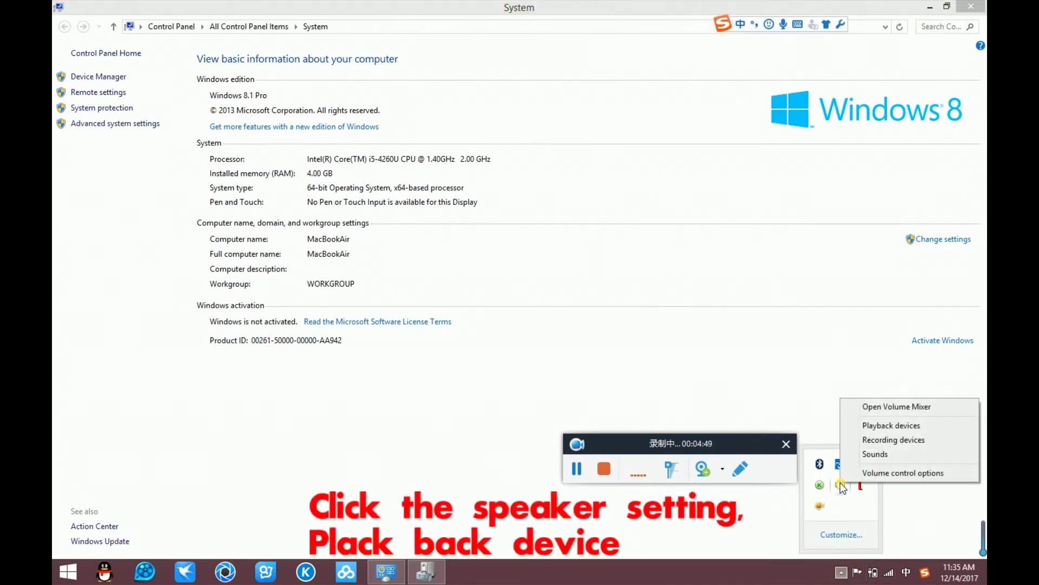
click(872, 430)
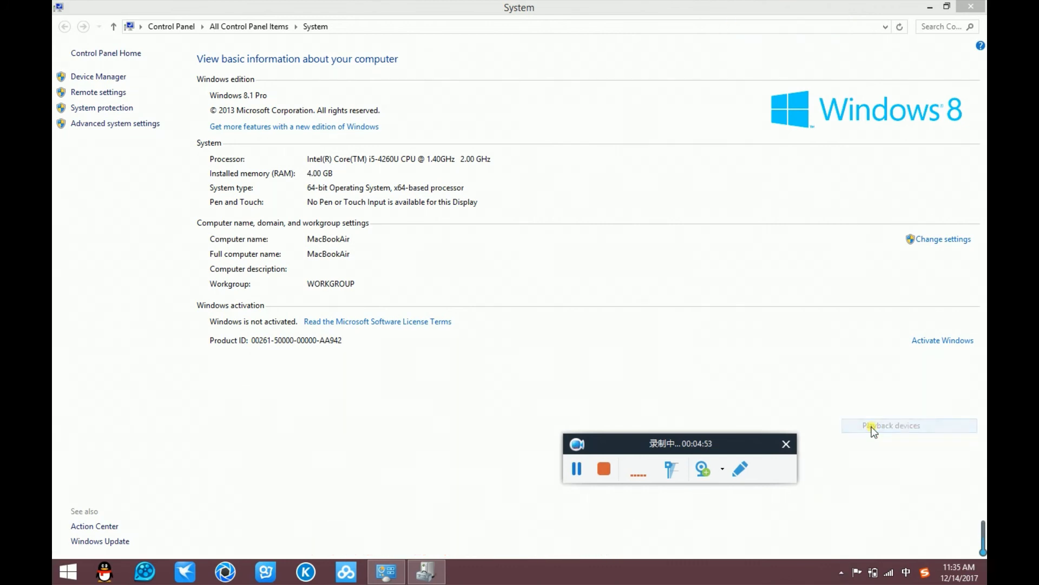
click(158, 169)
right_click(158, 165)
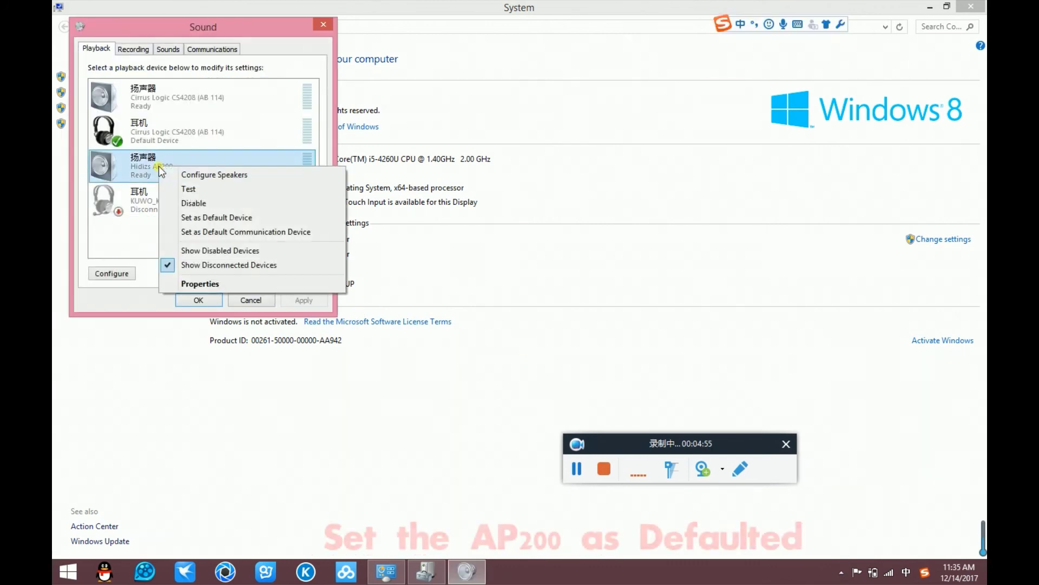
click(137, 164)
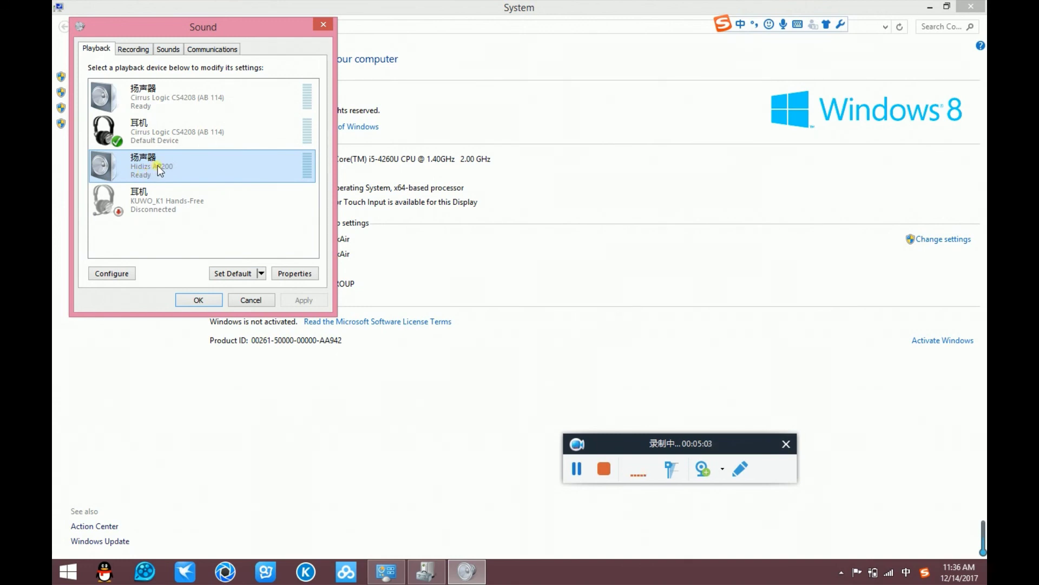
click(227, 277)
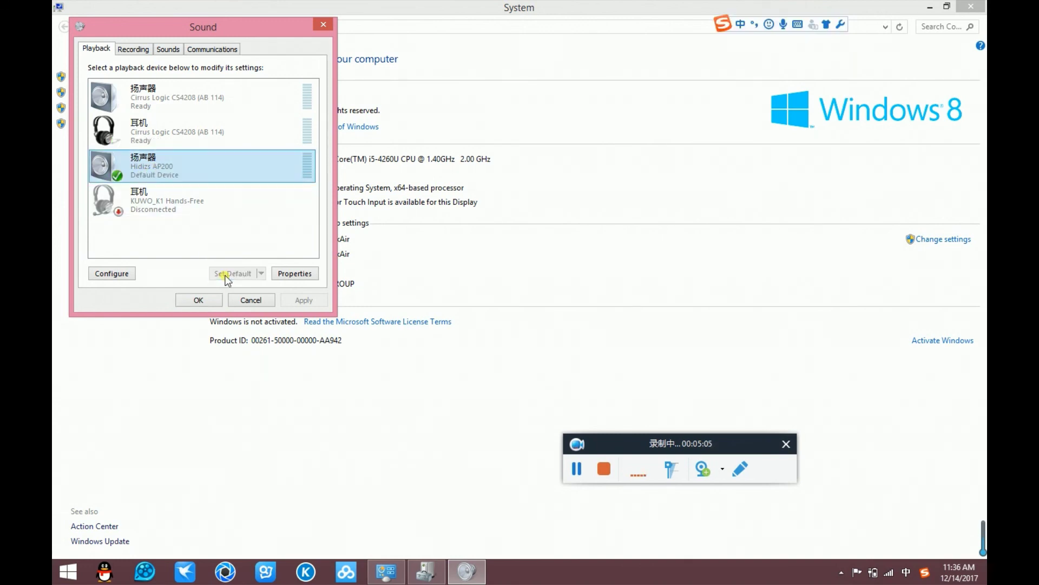
click(329, 24)
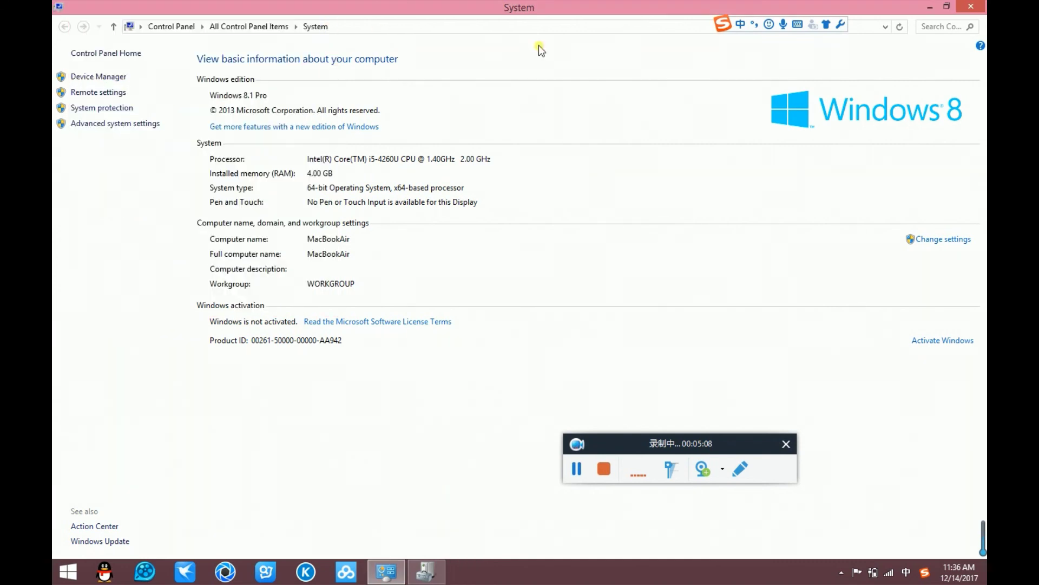
Step: Close System, play Adele - Remedy.mp3 from the music folder in QQ影音, then close it and minimize Explorer
click(972, 8)
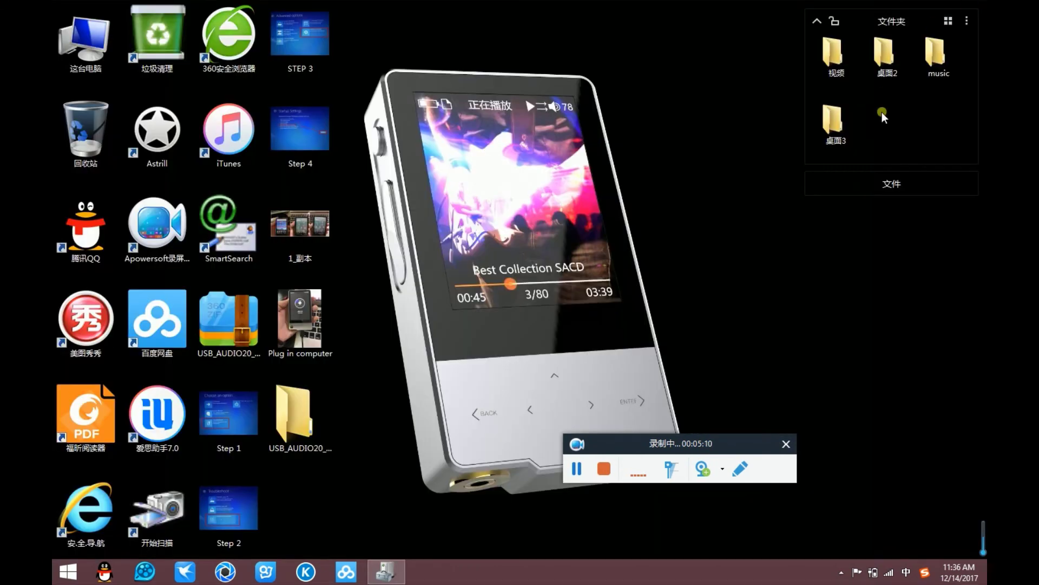
double_click(927, 52)
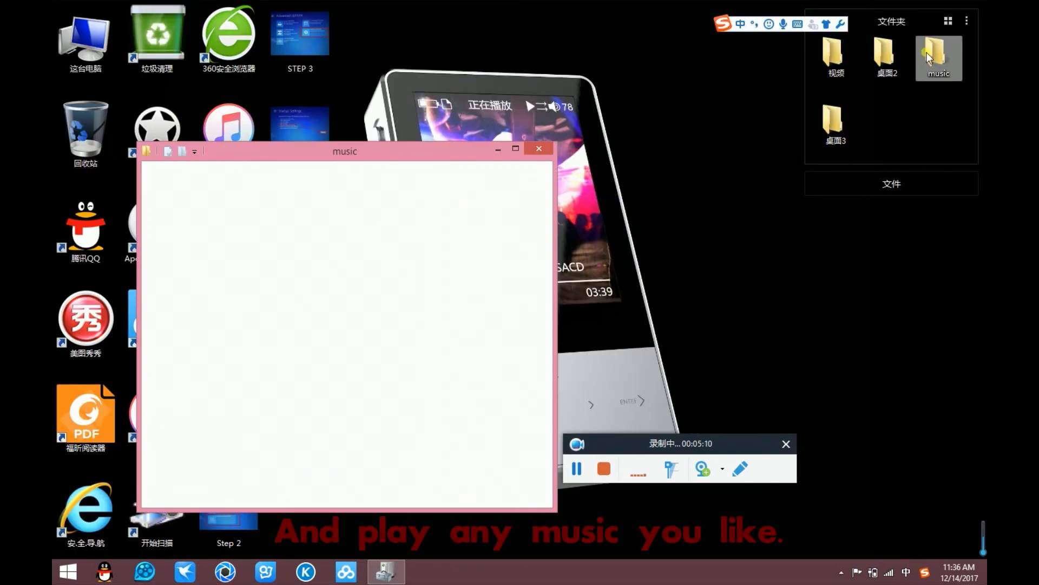
click(517, 149)
double_click(255, 152)
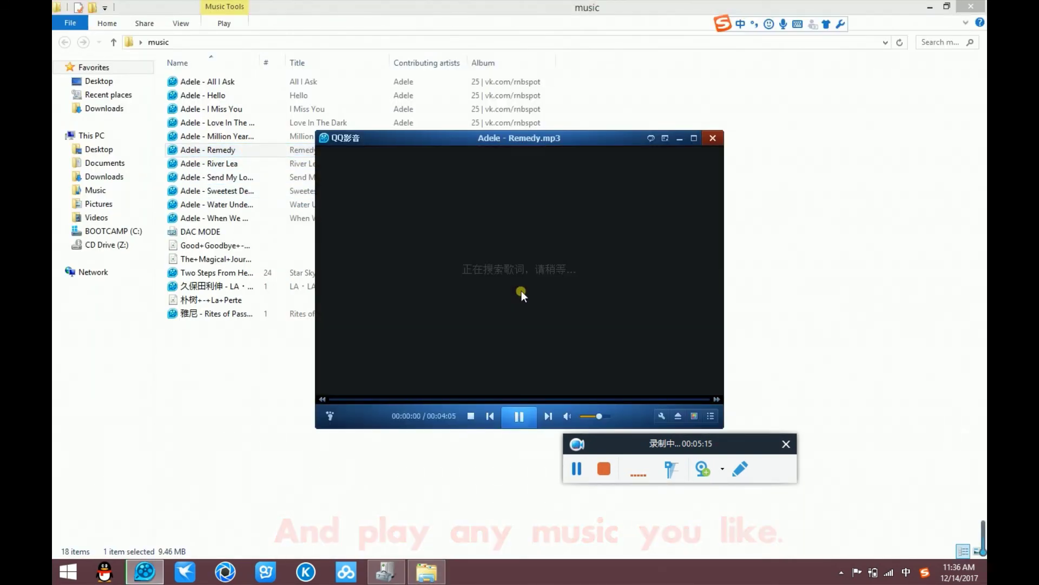
click(710, 138)
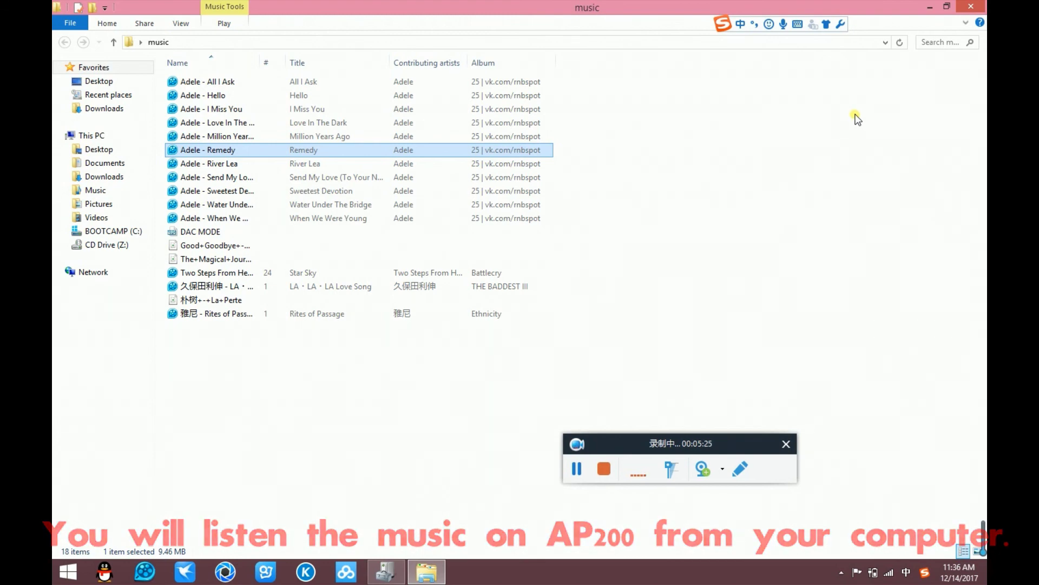
click(931, 8)
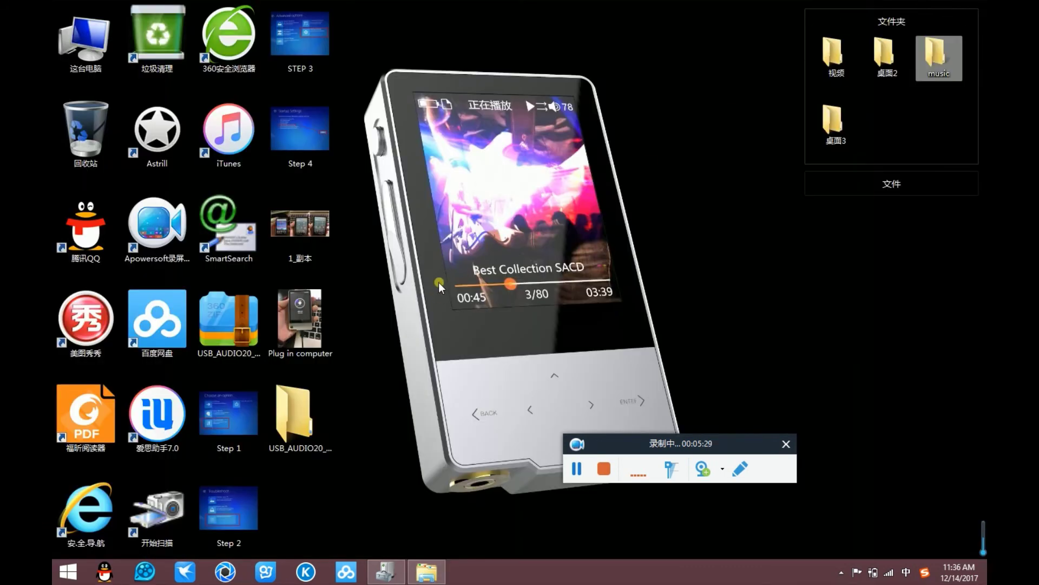